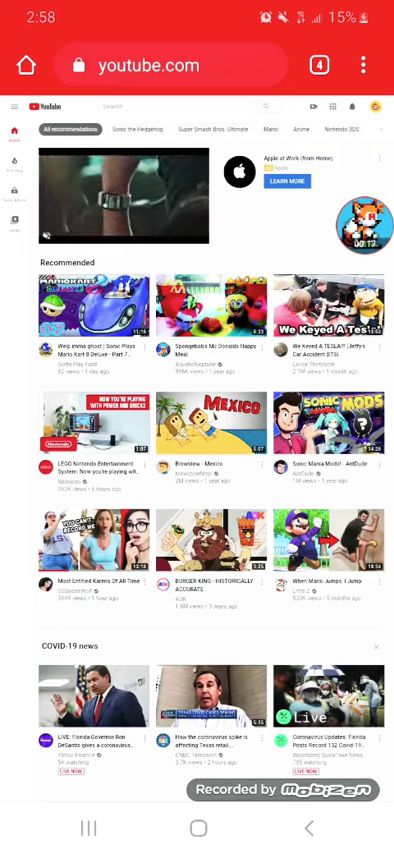
# Show the channel's 'For new visitors' spotlight video, EVERYONE IS HYPER
pyautogui.doubleClick(289, 161)
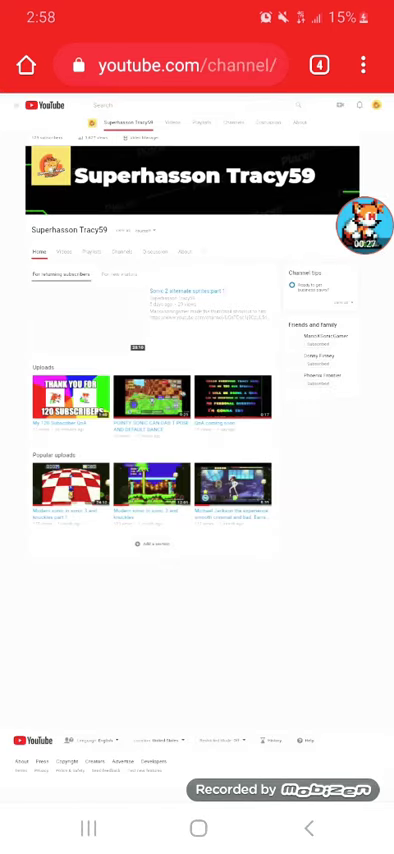
pyautogui.click(365, 225)
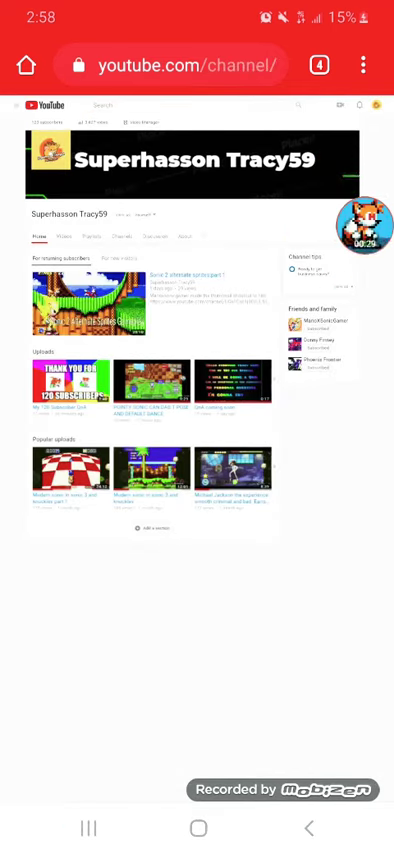
pyautogui.click(365, 225)
pyautogui.click(365, 225)
pyautogui.click(119, 258)
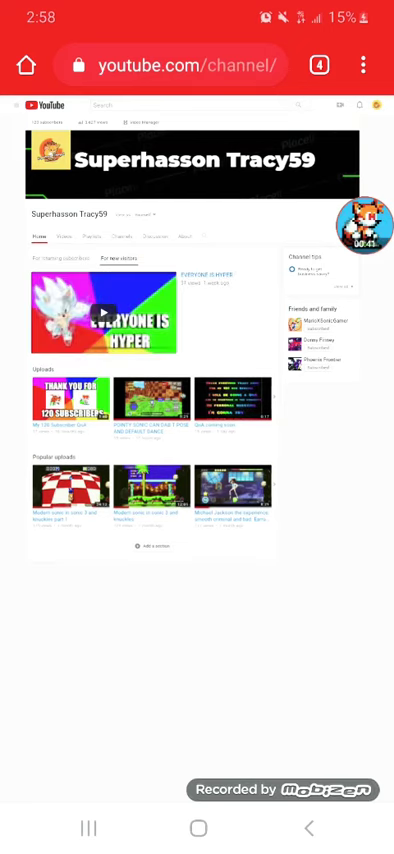
# Open the 'For returning subscribers' spotlight and its upload picker
pyautogui.click(61, 258)
pyautogui.click(271, 272)
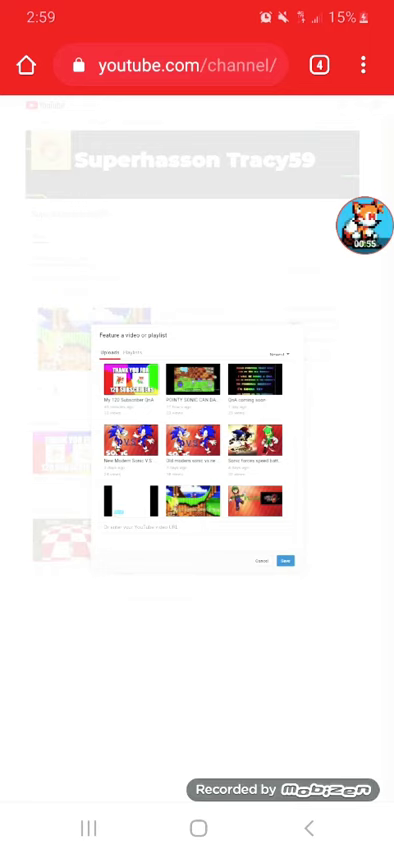
pyautogui.scroll(-2, 197, 450)
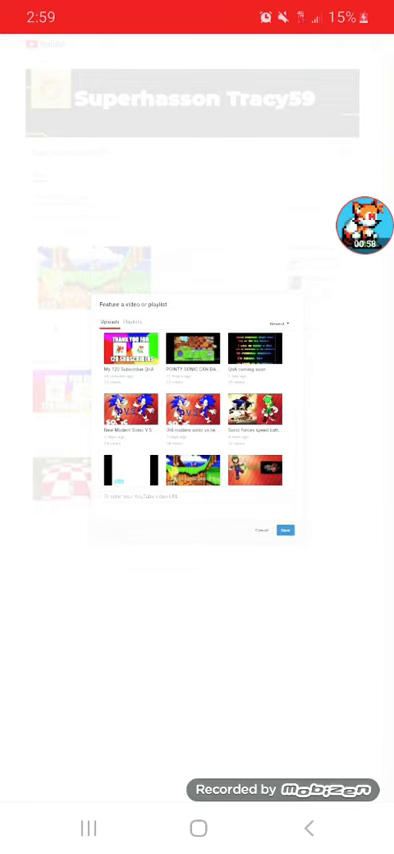
pyautogui.scroll(-3, 193, 410)
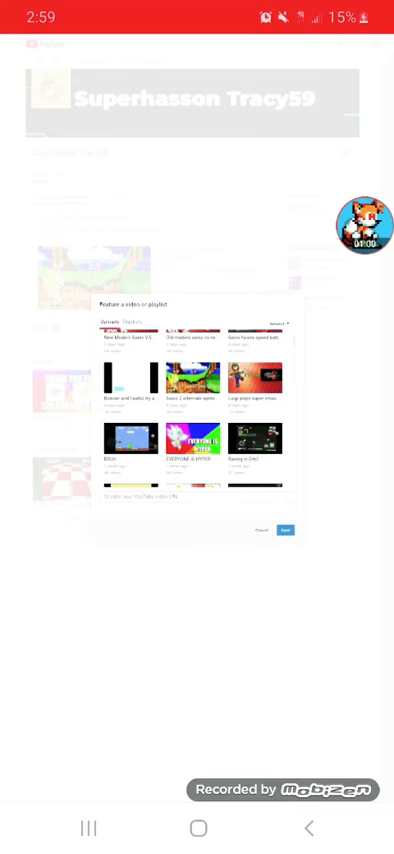
# Feature 'Sonic 2 alternate sprites part 1' for returning subscribers
pyautogui.click(285, 530)
pyautogui.click(285, 478)
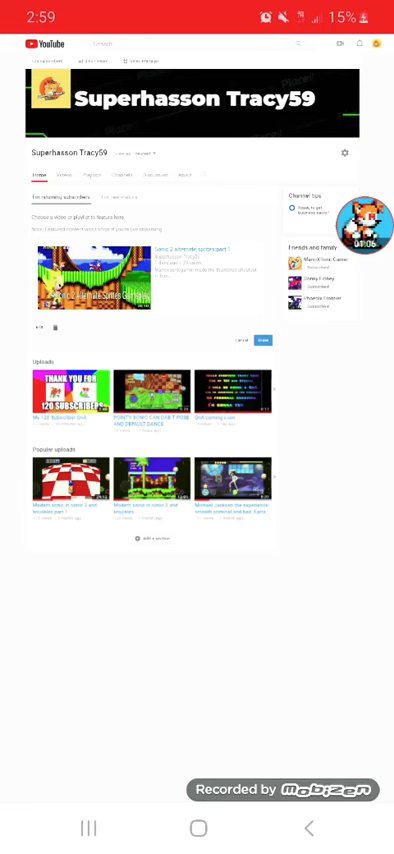
# Switch back to the 'For new visitors' spotlight showing EVERYONE IS HYPER
pyautogui.click(119, 197)
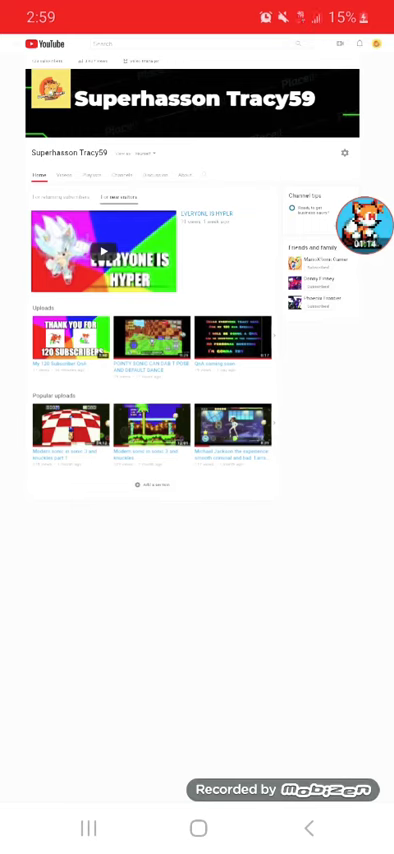
pyautogui.scroll(2, 197, 300)
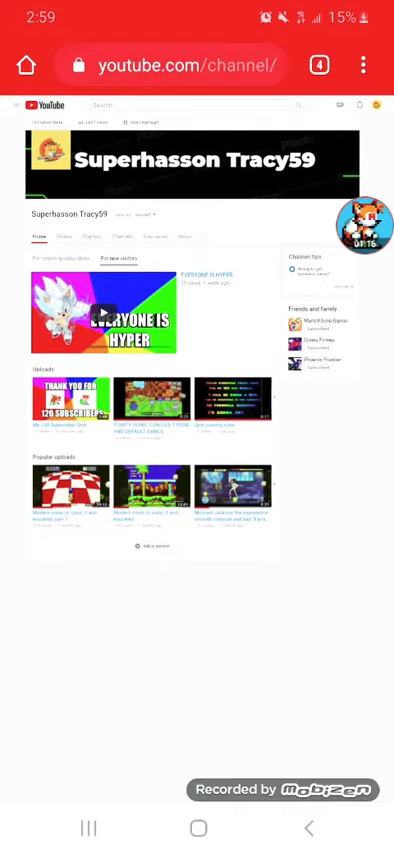
pyautogui.click(380, 64)
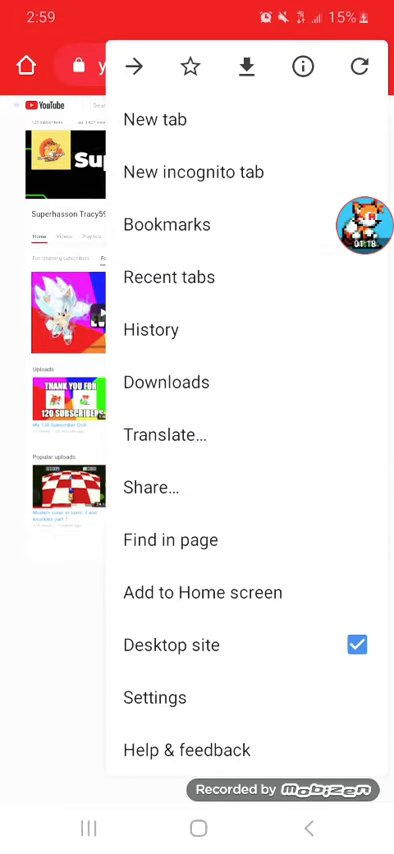
pyautogui.press('Escape')
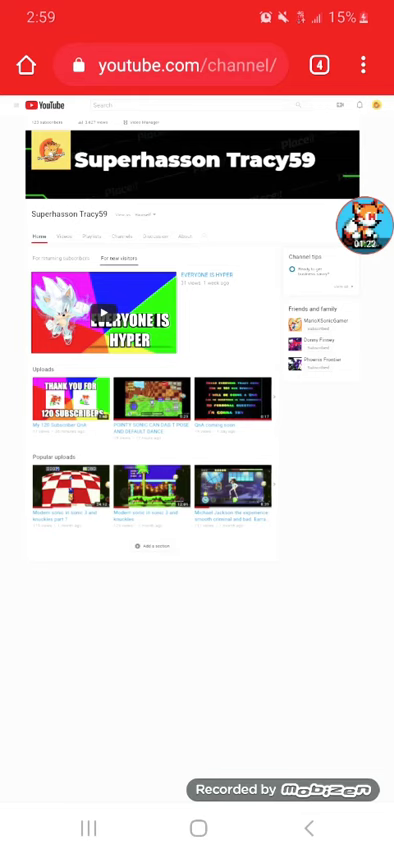
pyautogui.click(364, 225)
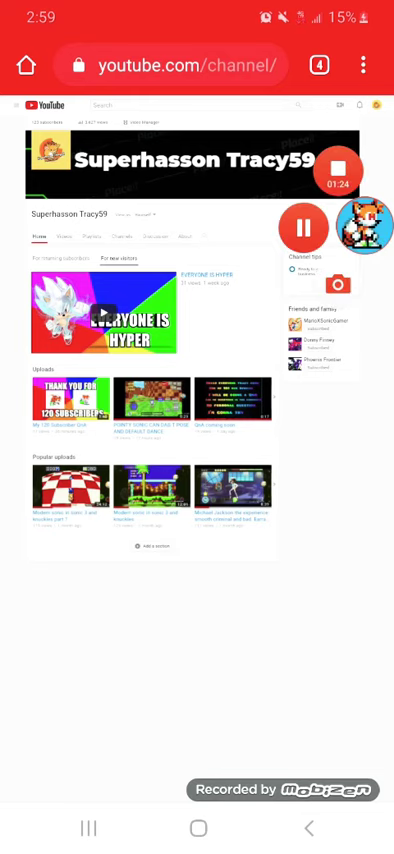